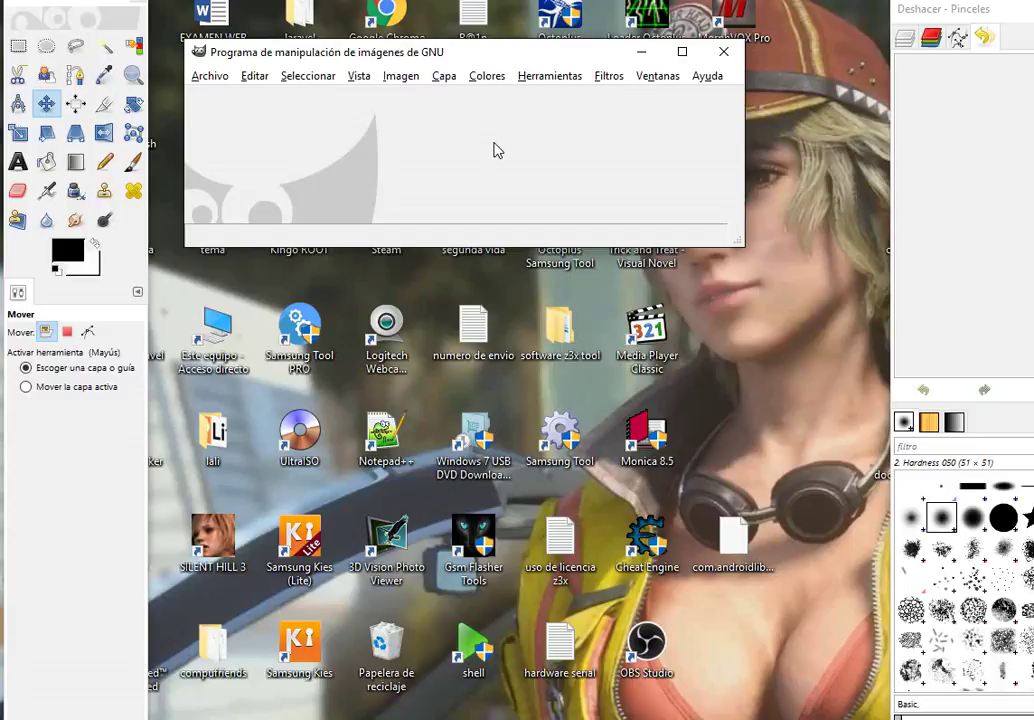
View the About GIMP version information, then close it.
click(706, 76)
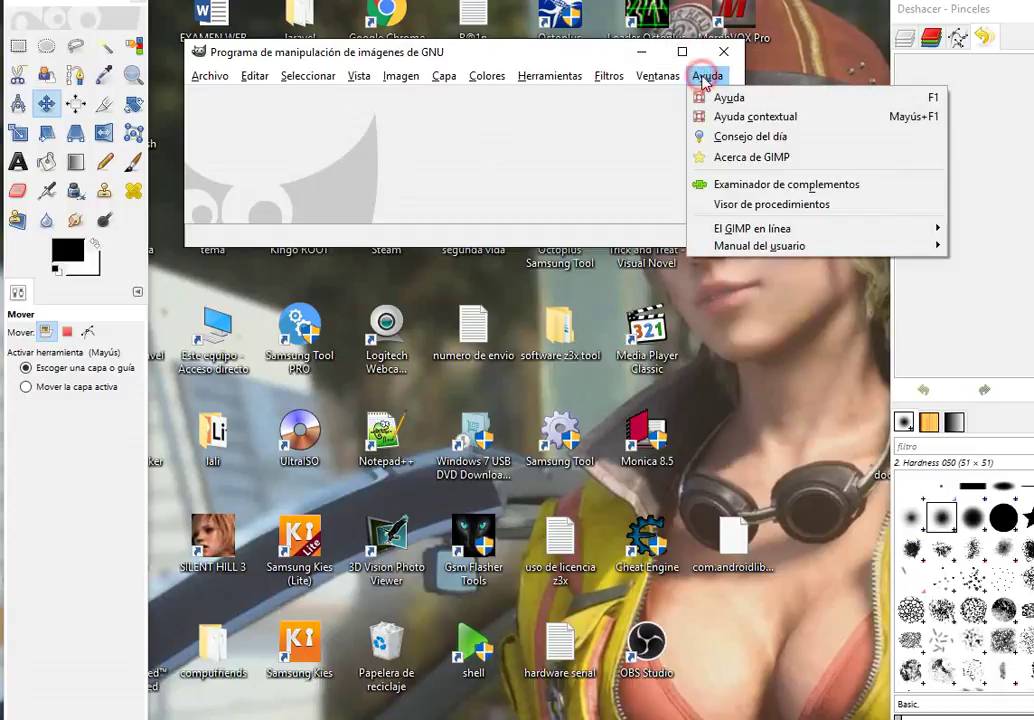
click(710, 157)
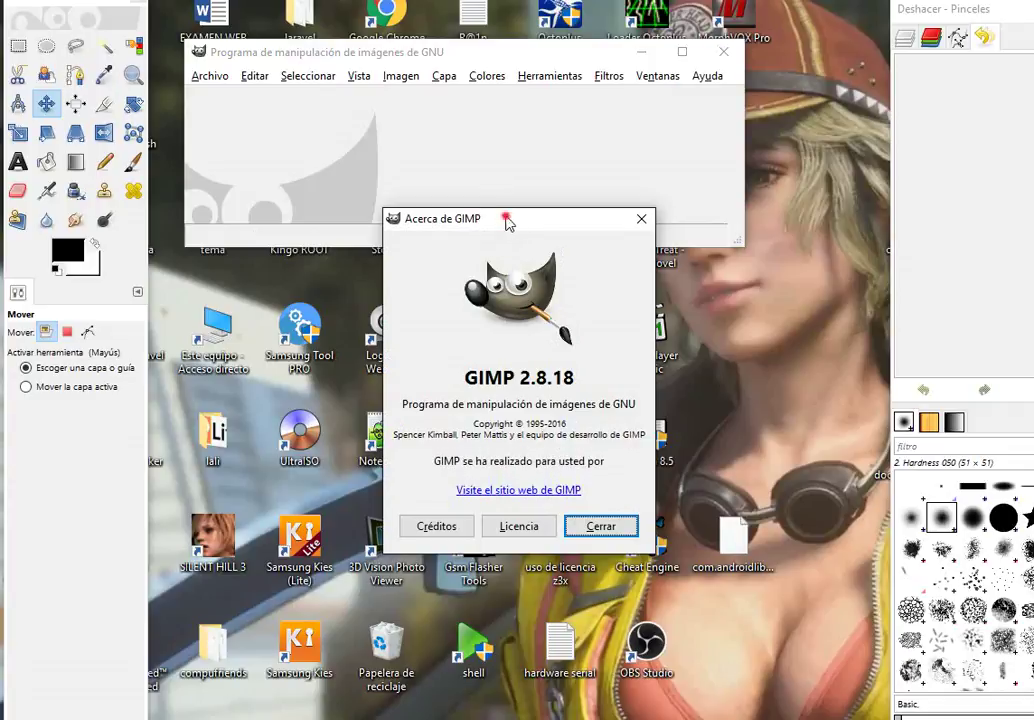
drag(510, 219, 578, 215)
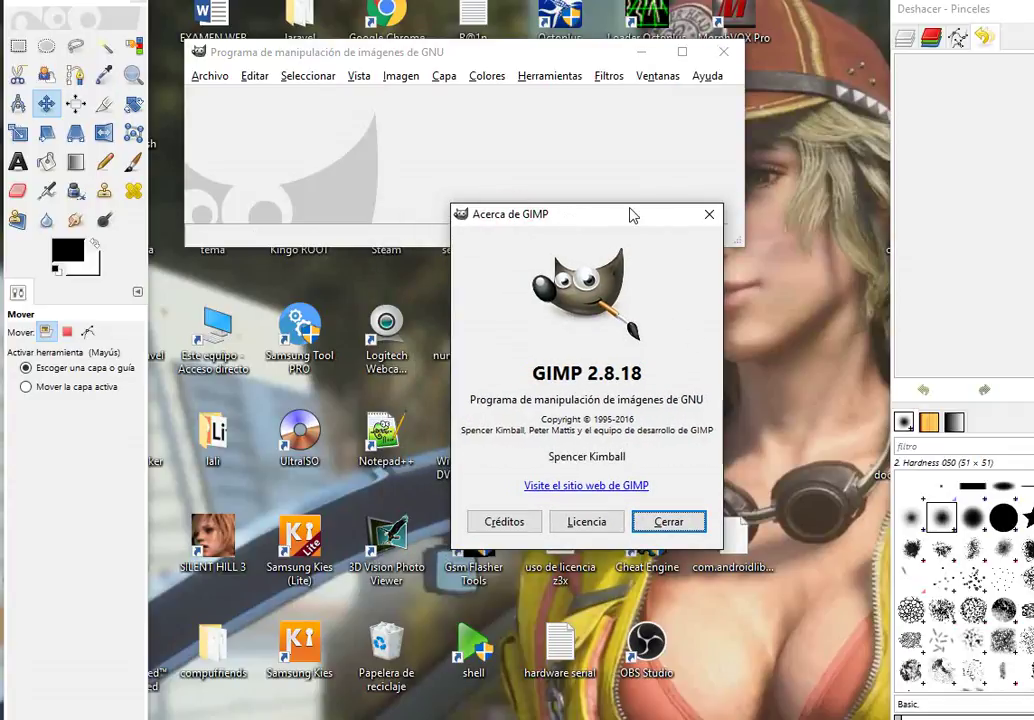
click(708, 217)
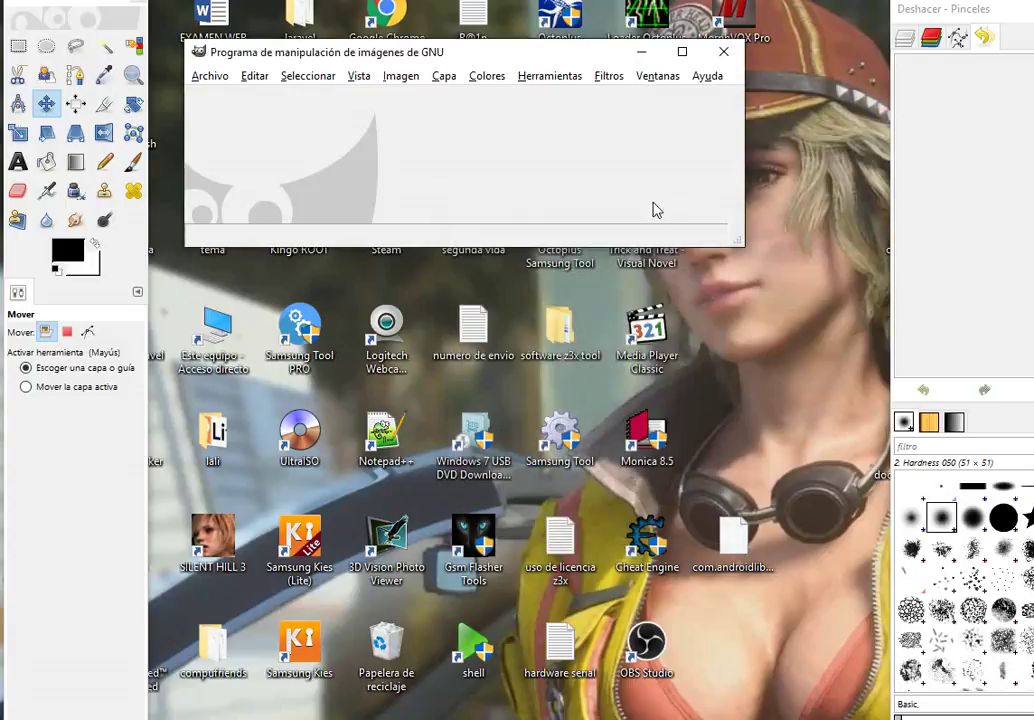
Open Mario-Odyssey-eyes.jpg from the Downloads folder.
click(207, 82)
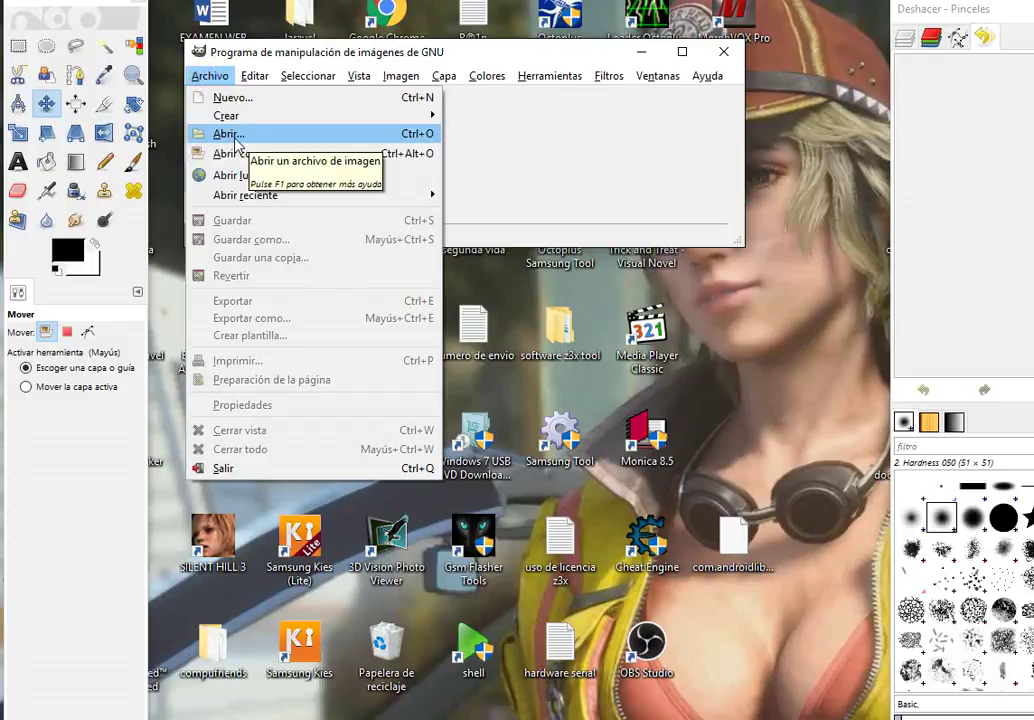
click(229, 135)
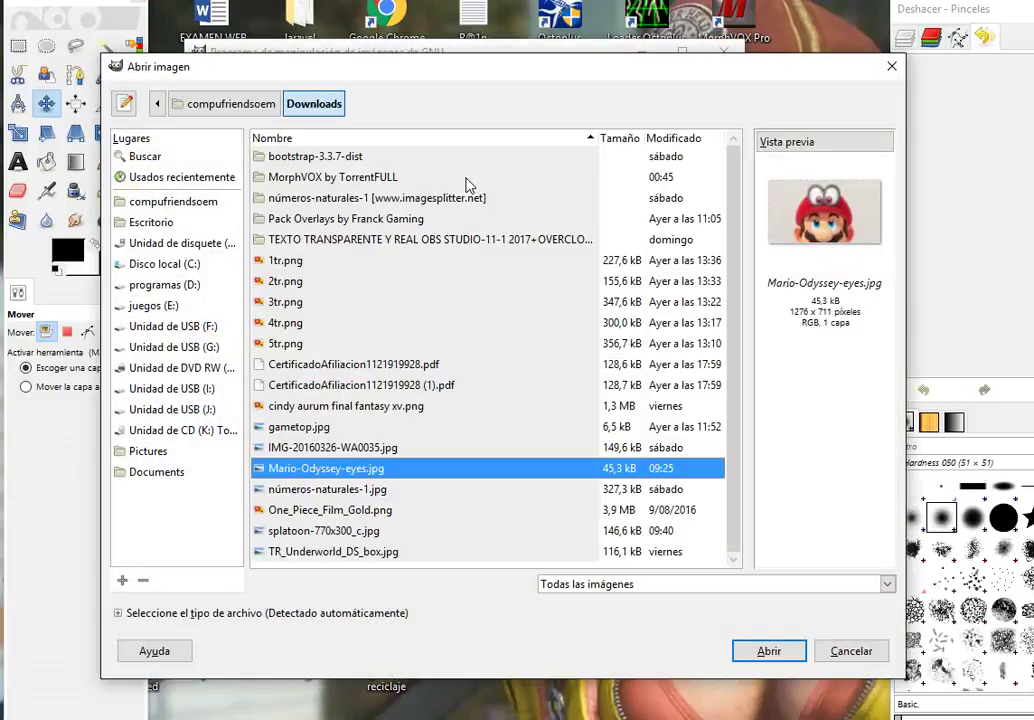
click(290, 448)
click(293, 469)
click(766, 655)
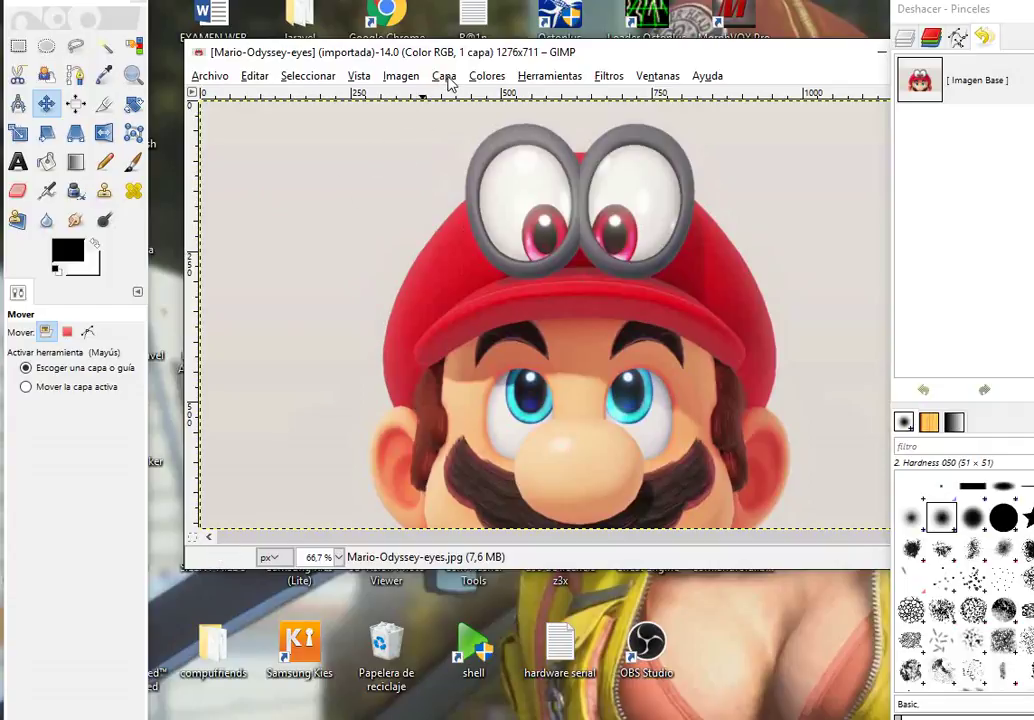
Add an alpha channel to the Mario image's layer via Capa > Transparencia.
click(445, 77)
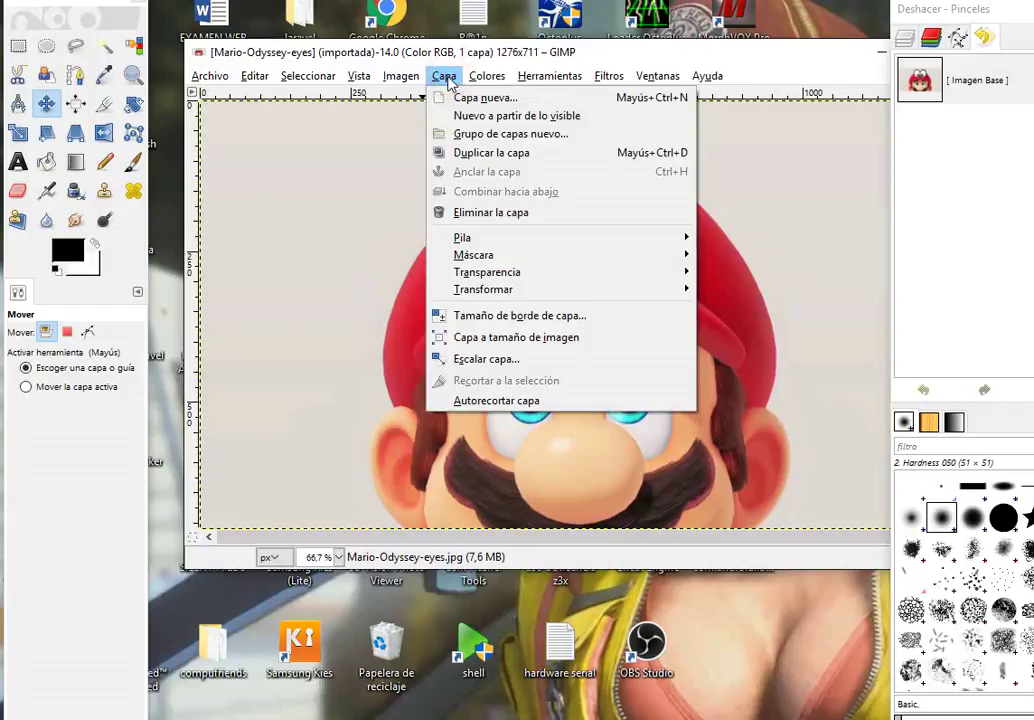
mouse_move(487, 272)
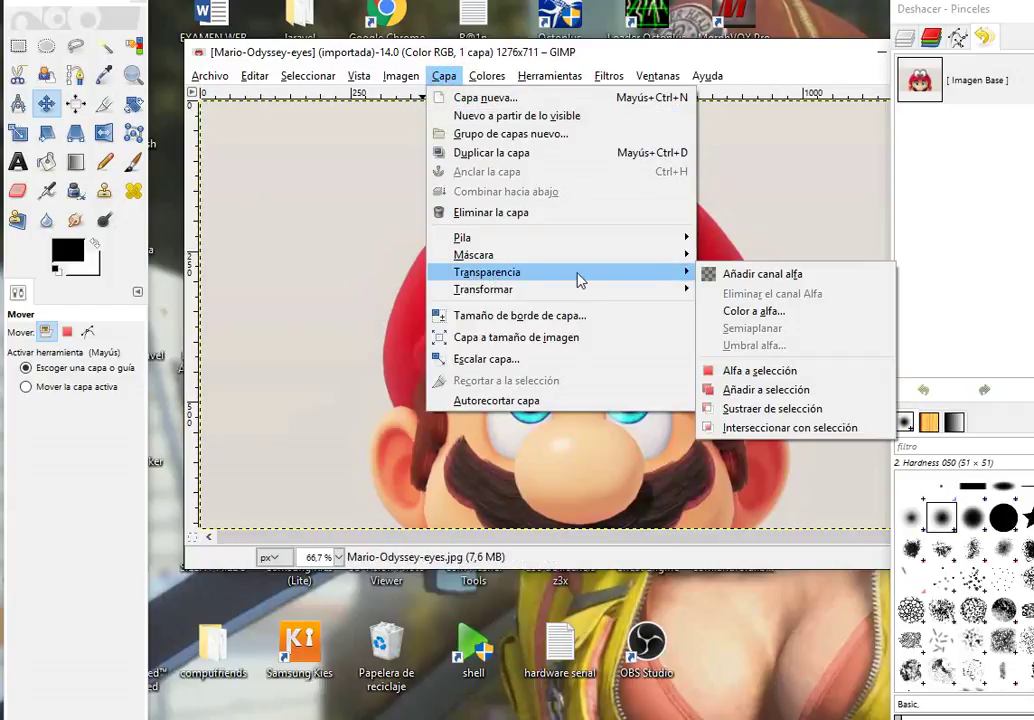
click(741, 285)
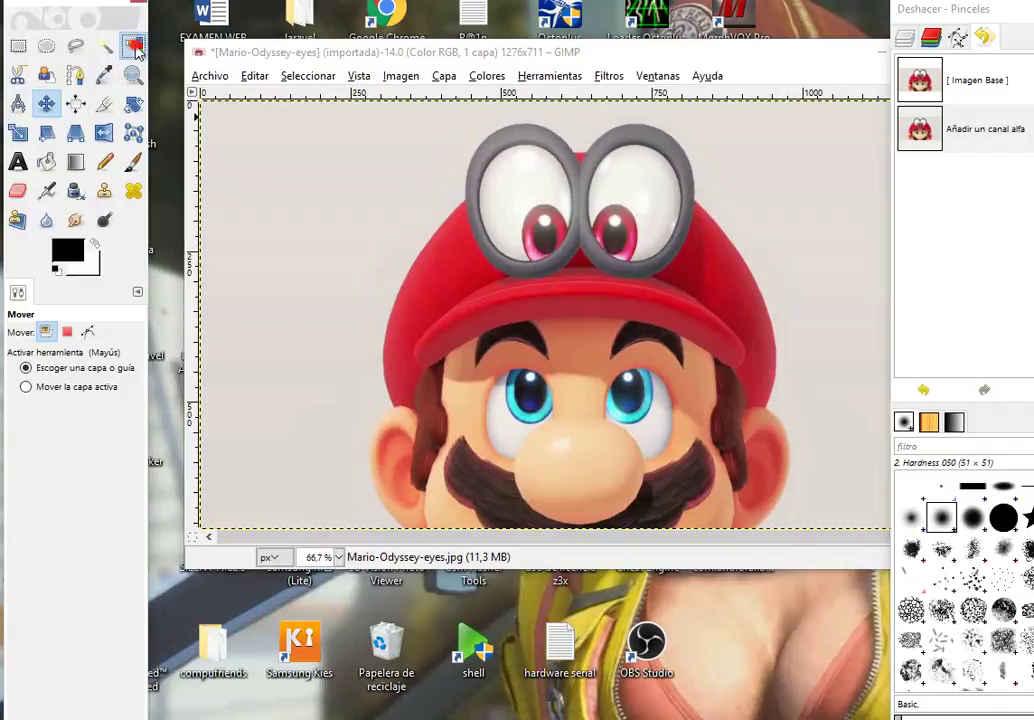
click(134, 47)
click(267, 234)
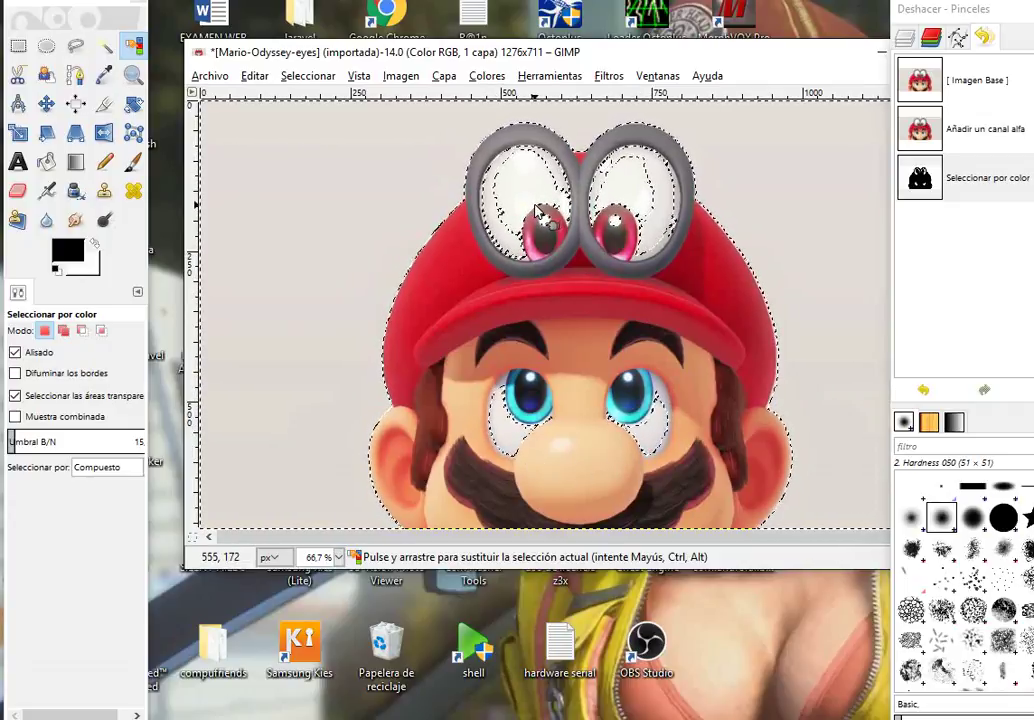
key(ctrl)
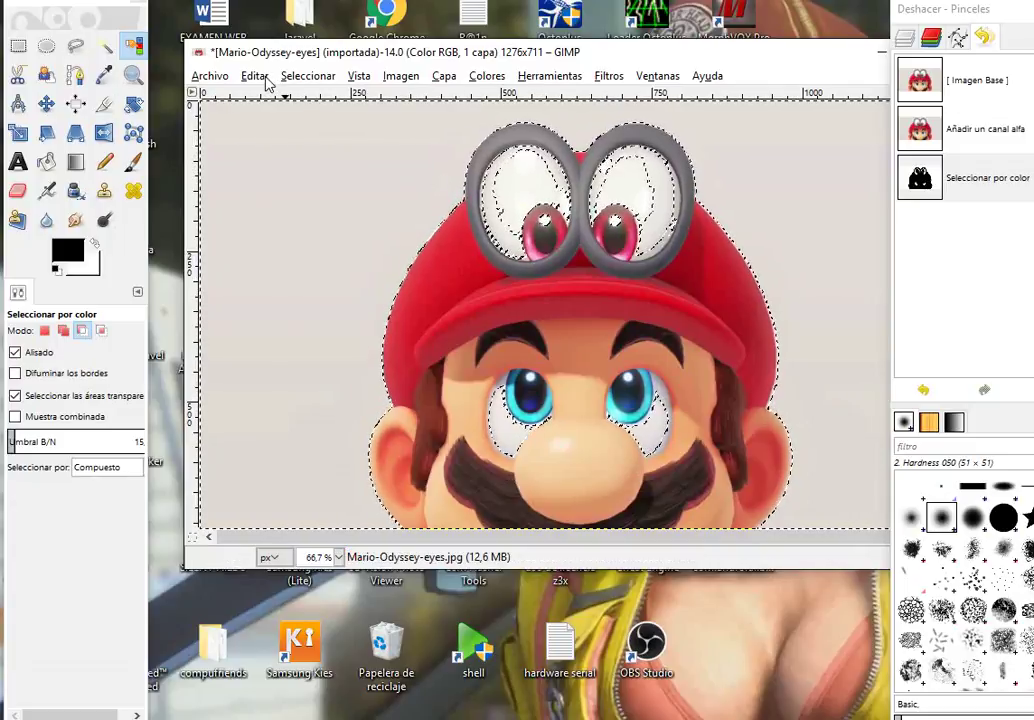
key(ctrl+x)
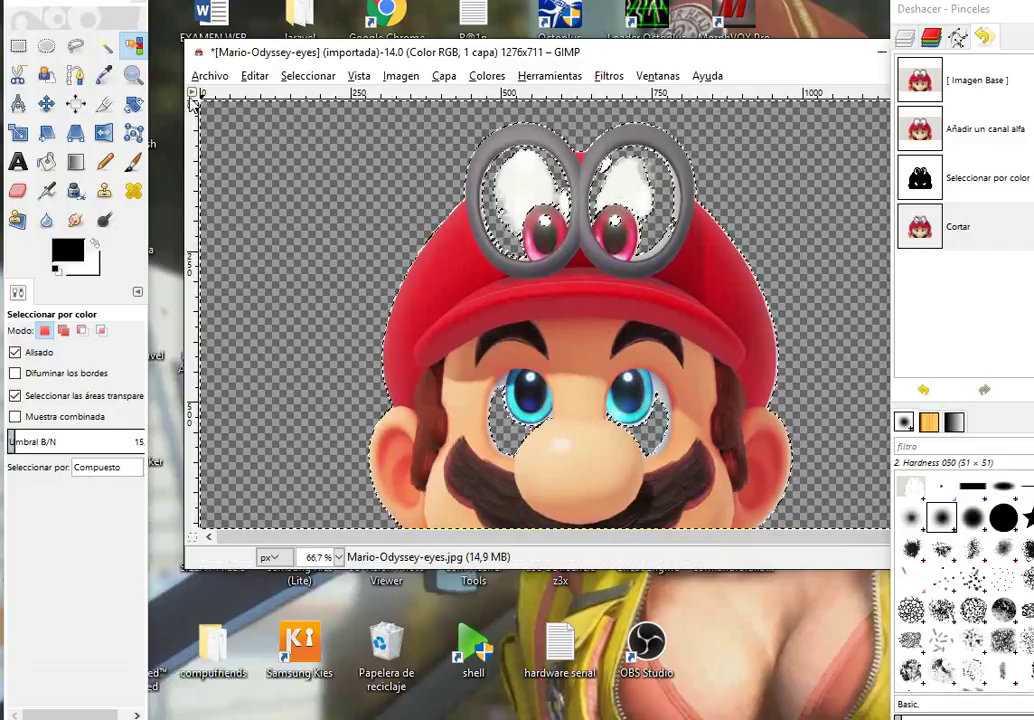
key(ctrl)
key(ctrl+z)
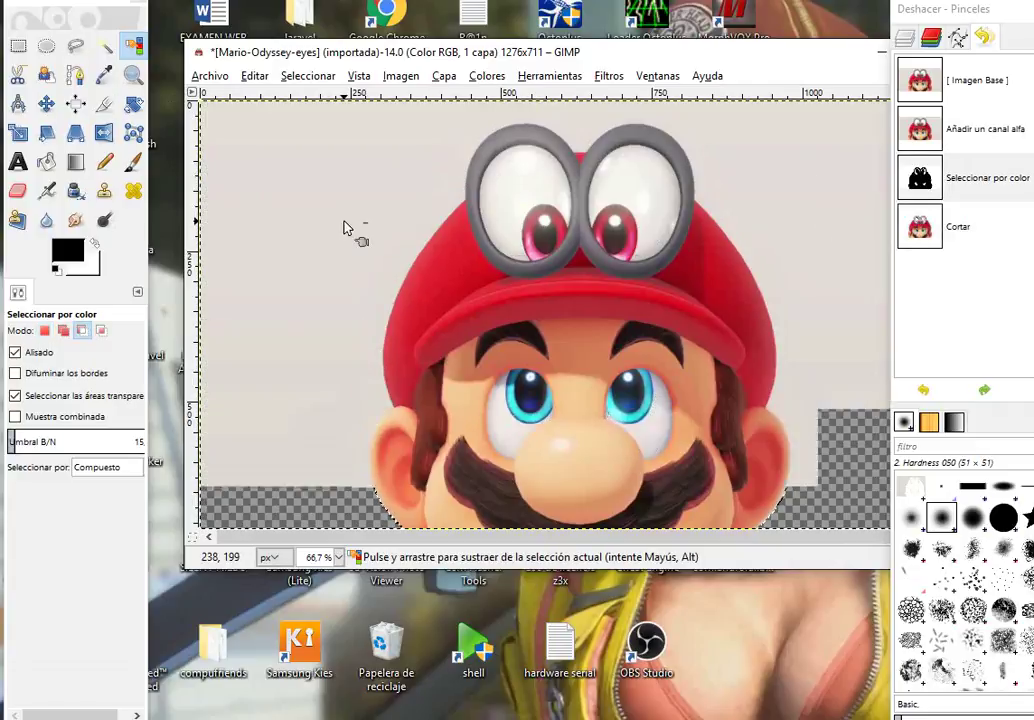
key(ctrl+z)
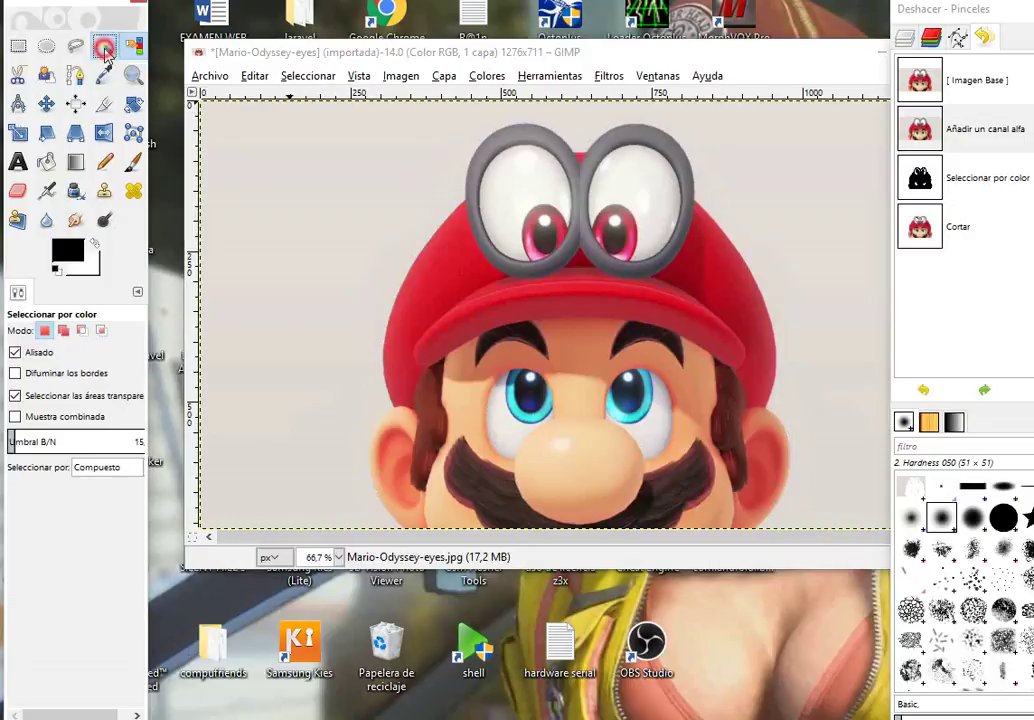
Fuzzy-select the light background around Mario, cut it to transparency, then select nothing.
click(105, 50)
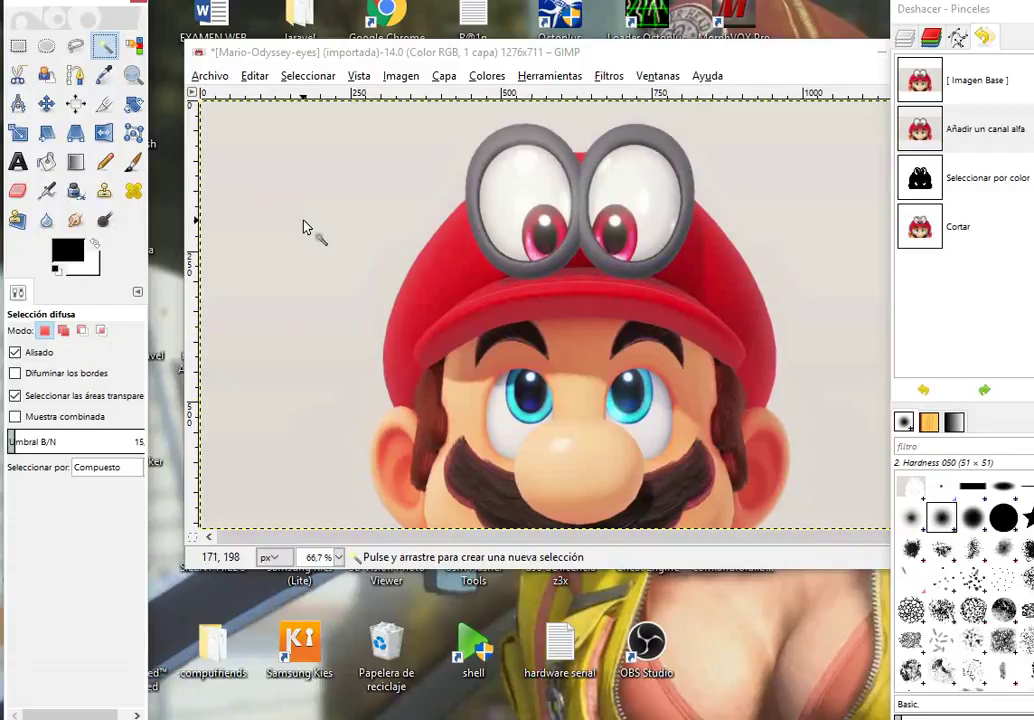
click(251, 300)
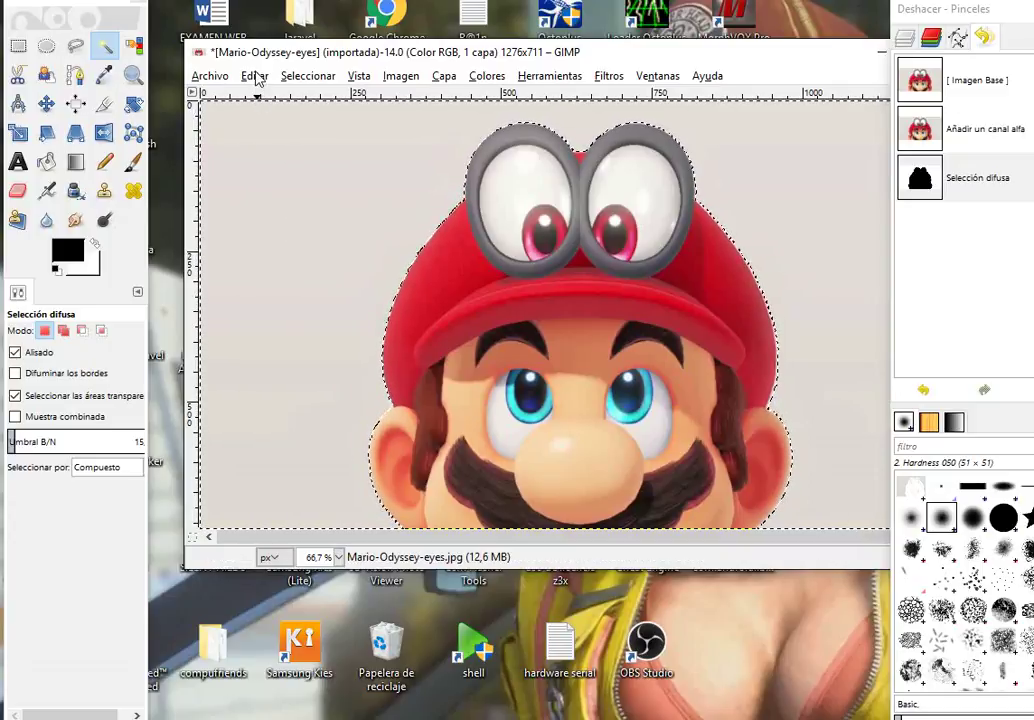
click(255, 77)
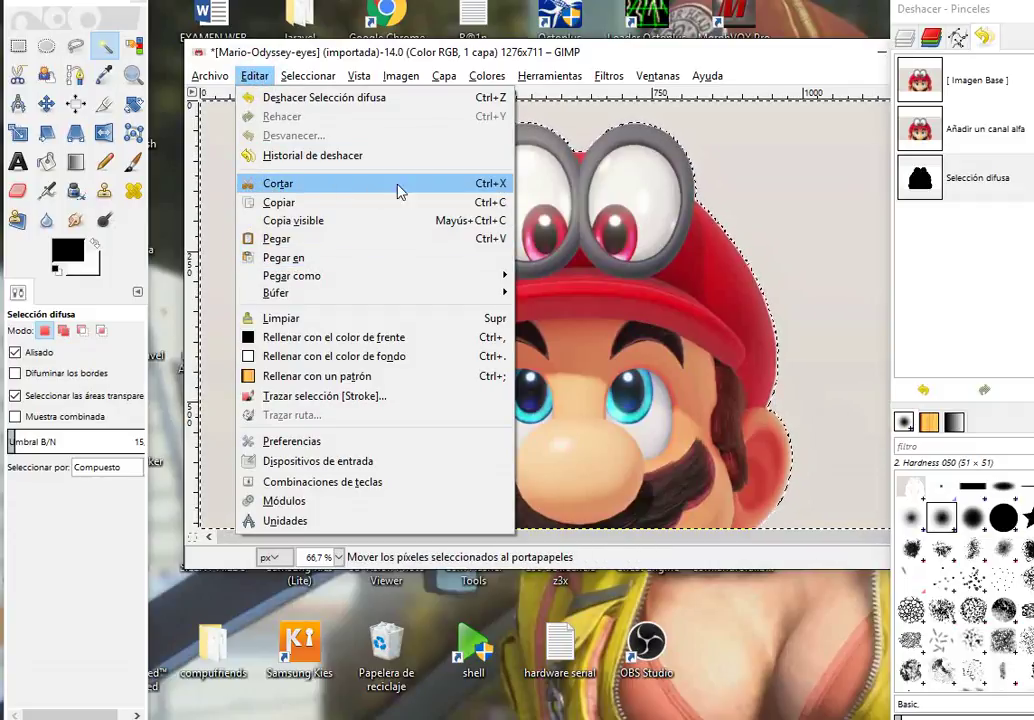
click(496, 190)
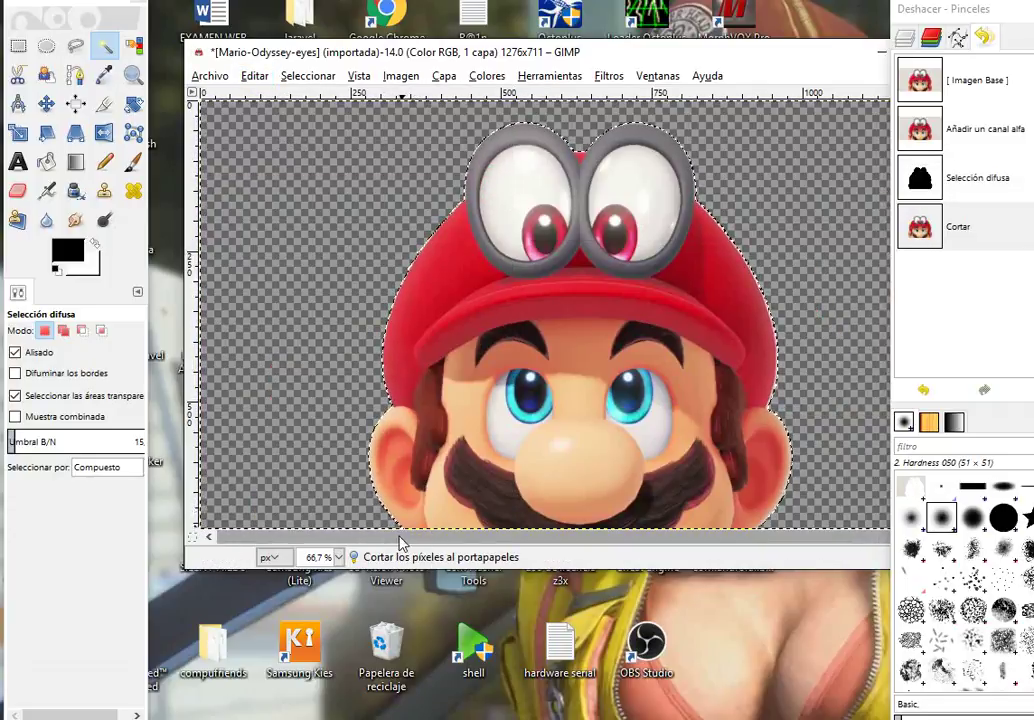
click(307, 76)
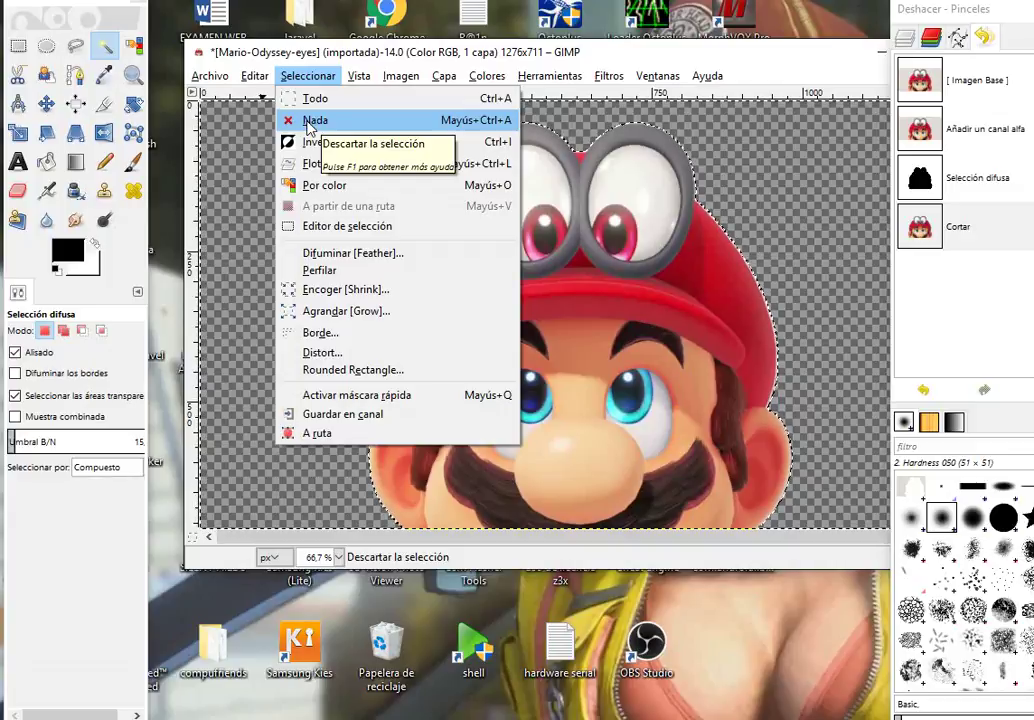
click(312, 120)
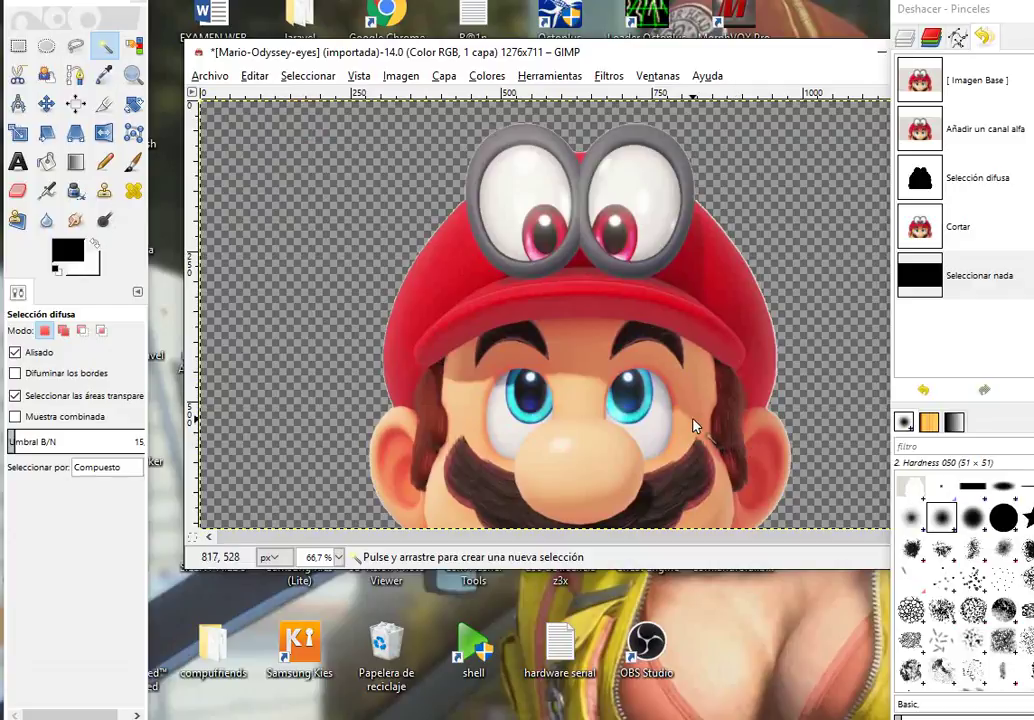
click(205, 77)
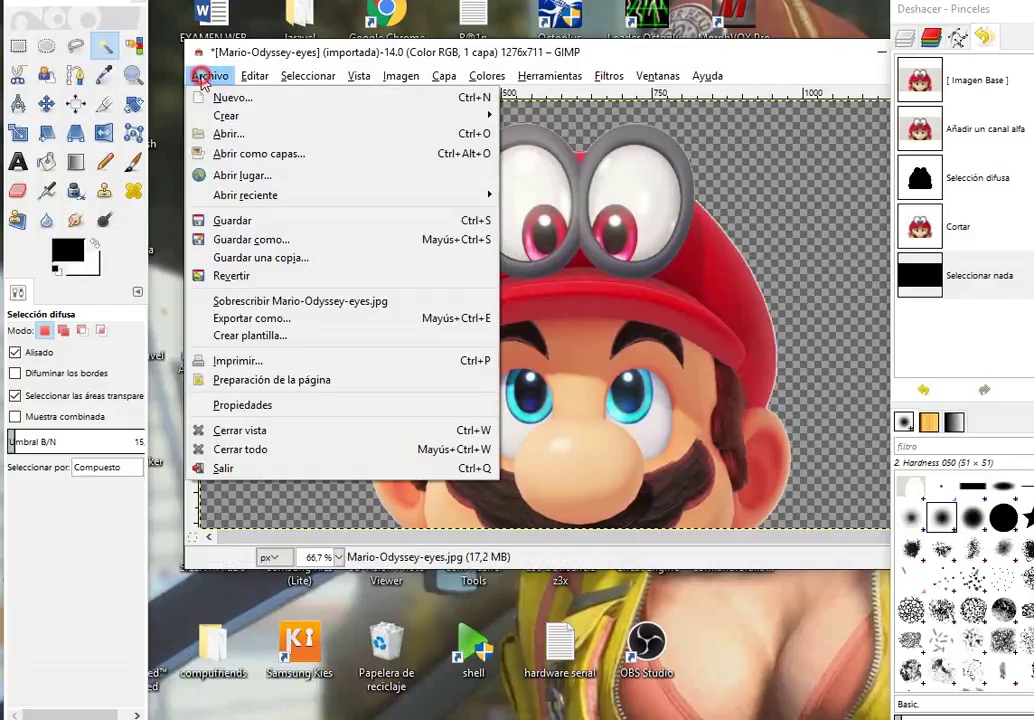
click(238, 241)
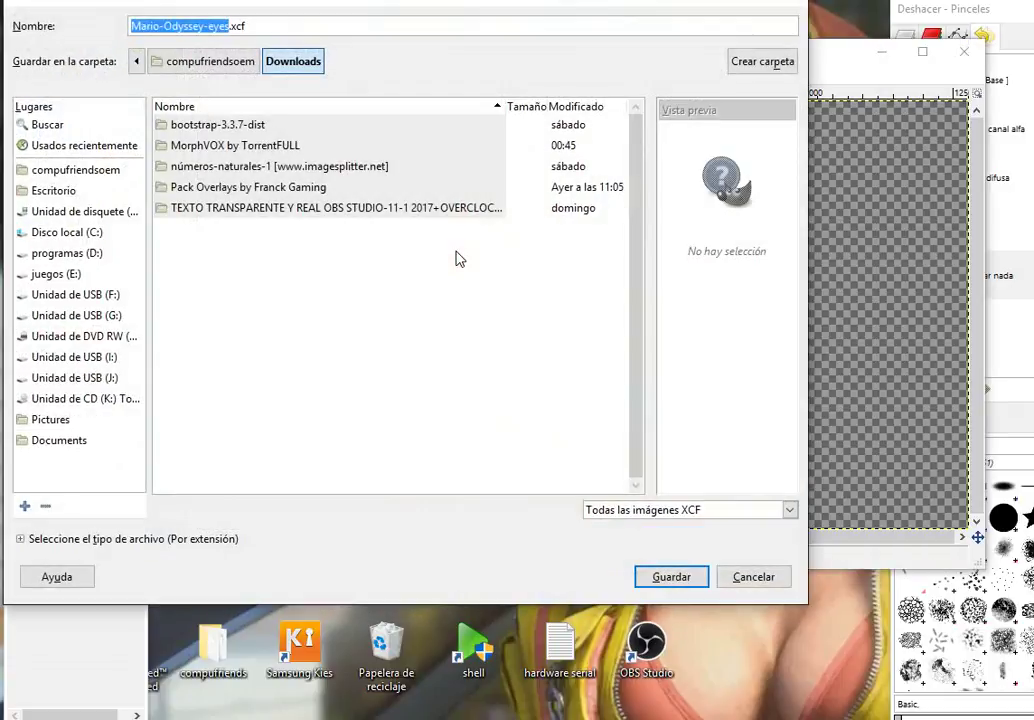
double_click(237, 26)
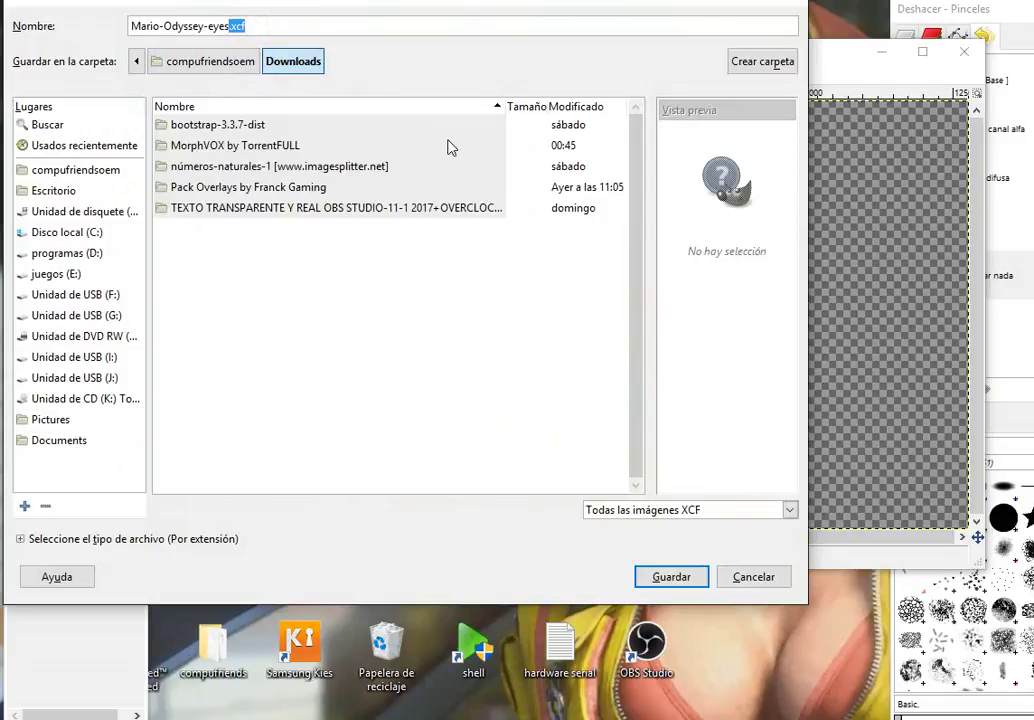
click(752, 578)
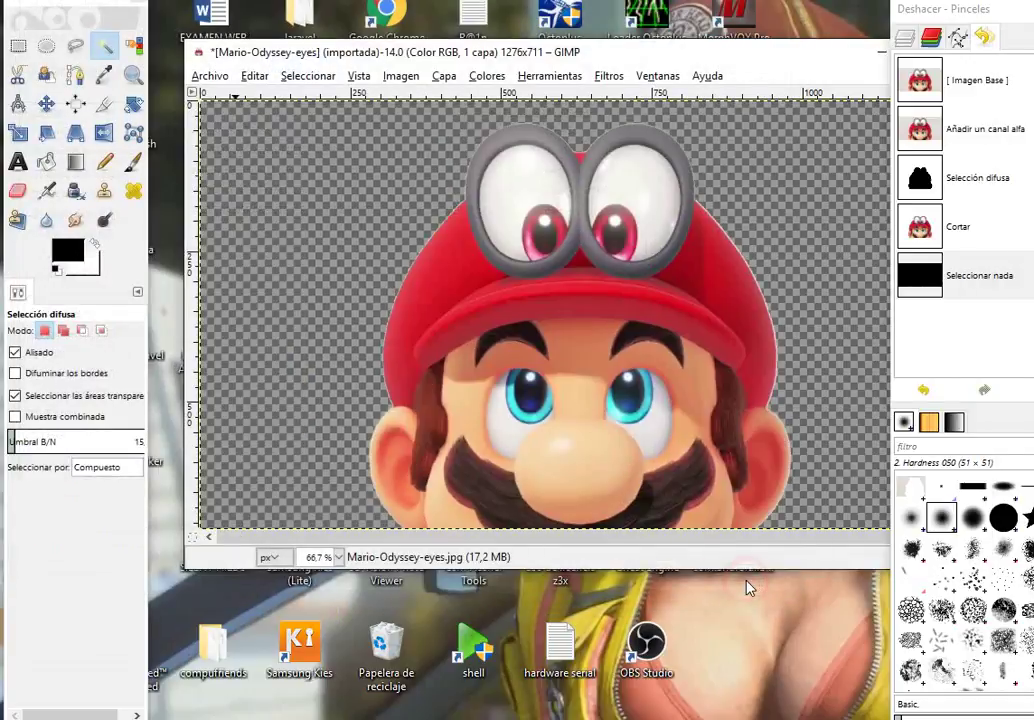
Name the export 'mario editado.png' in Downloads with file type Imagen PNG.
click(212, 78)
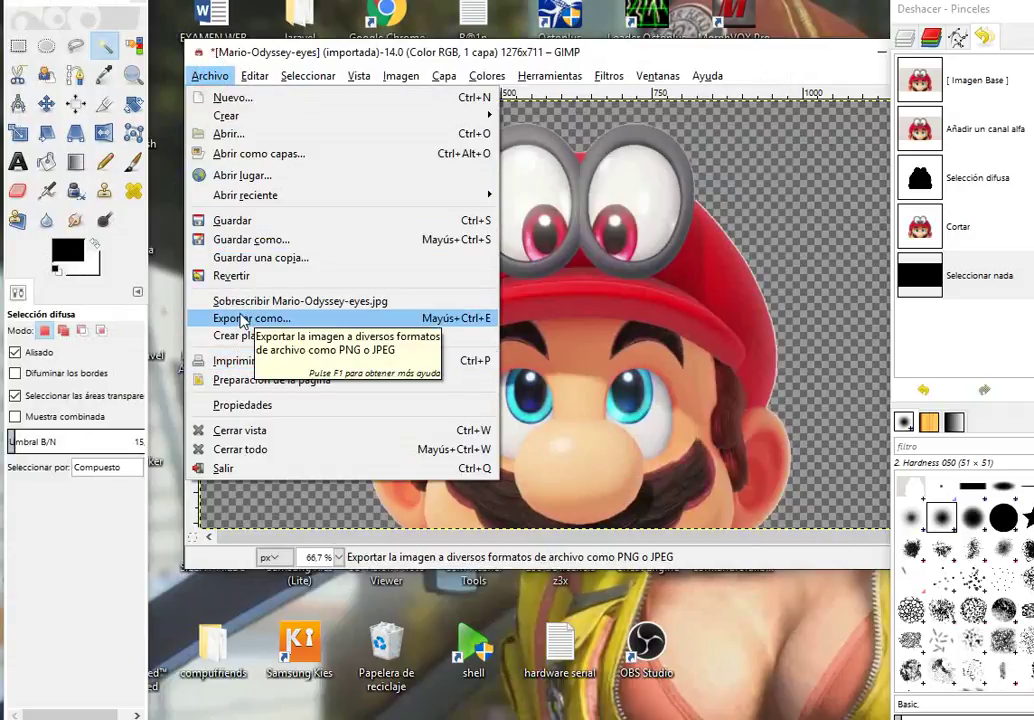
click(241, 318)
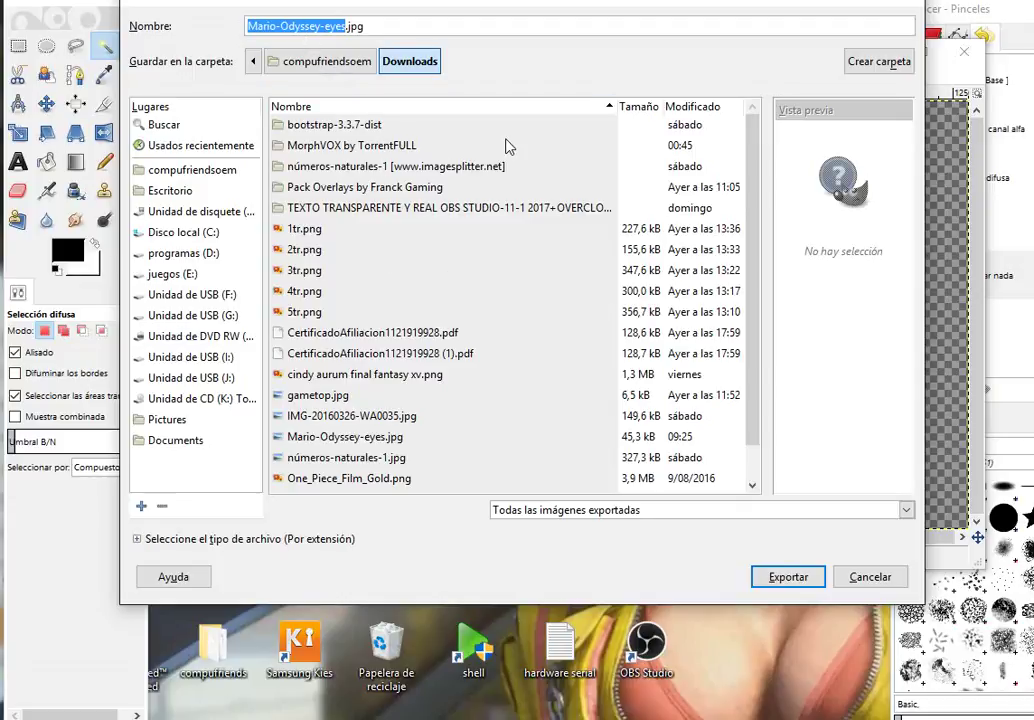
text(mario )
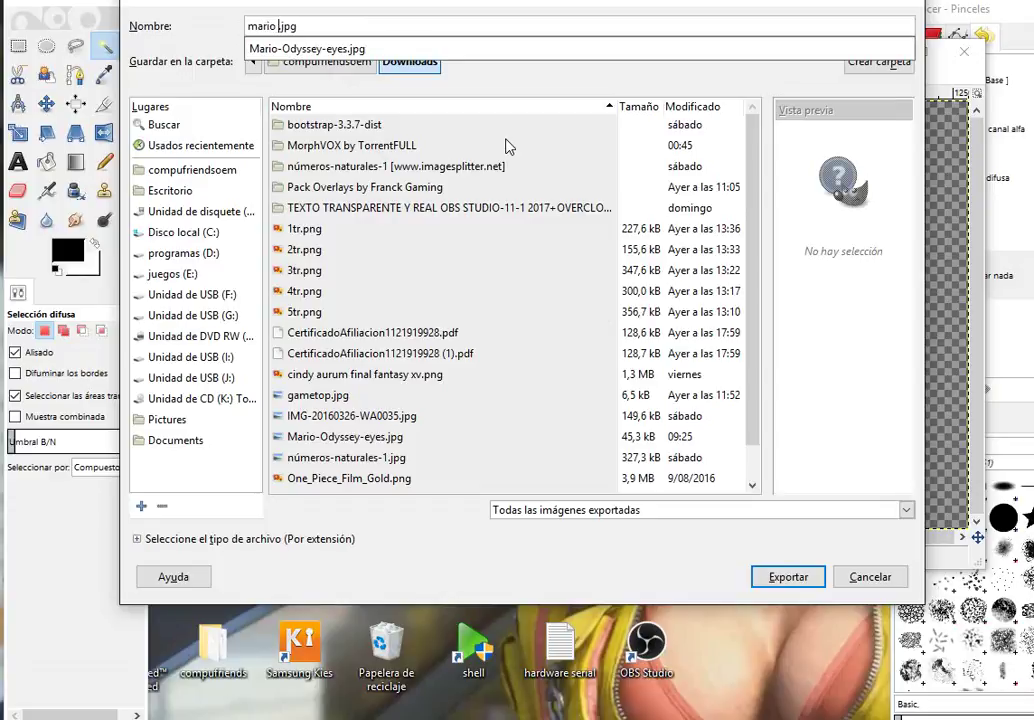
text(edi)
text(tado)
click(906, 512)
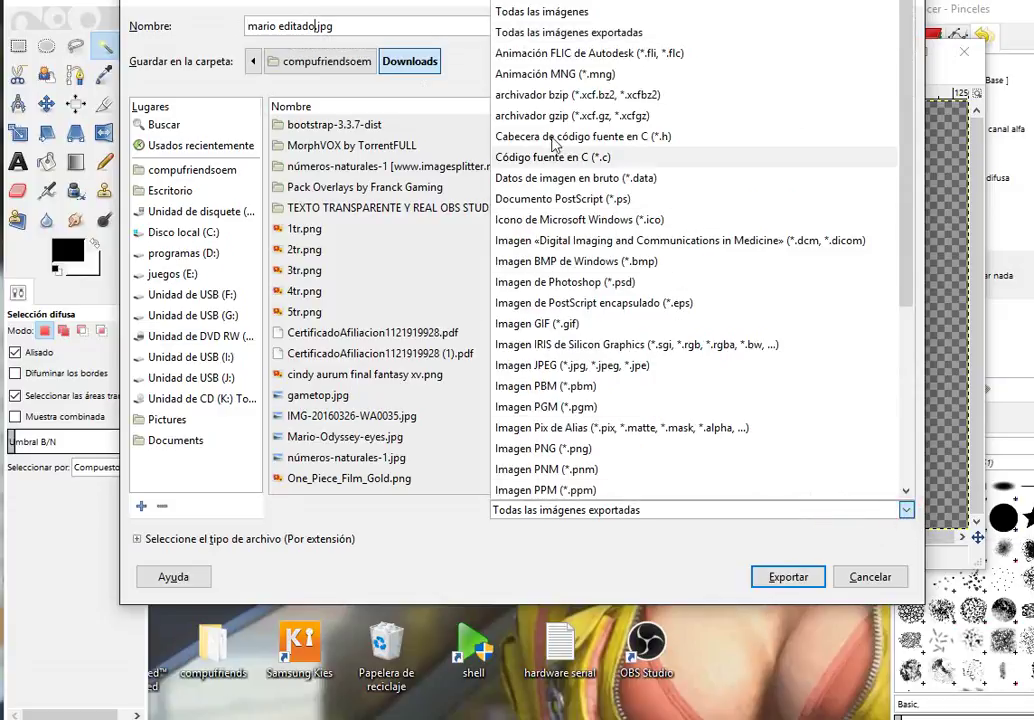
click(560, 368)
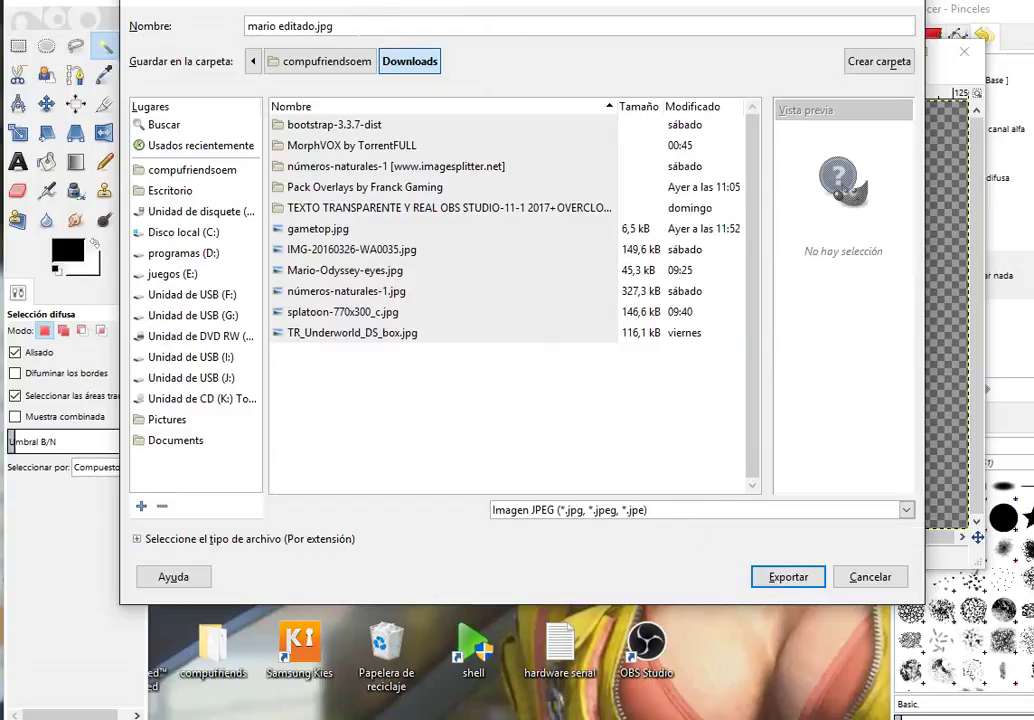
mouse_move(355, 28)
mouse_down()
mouse_move(296, 26)
mouse_move(318, 26)
mouse_up()
text(pn)
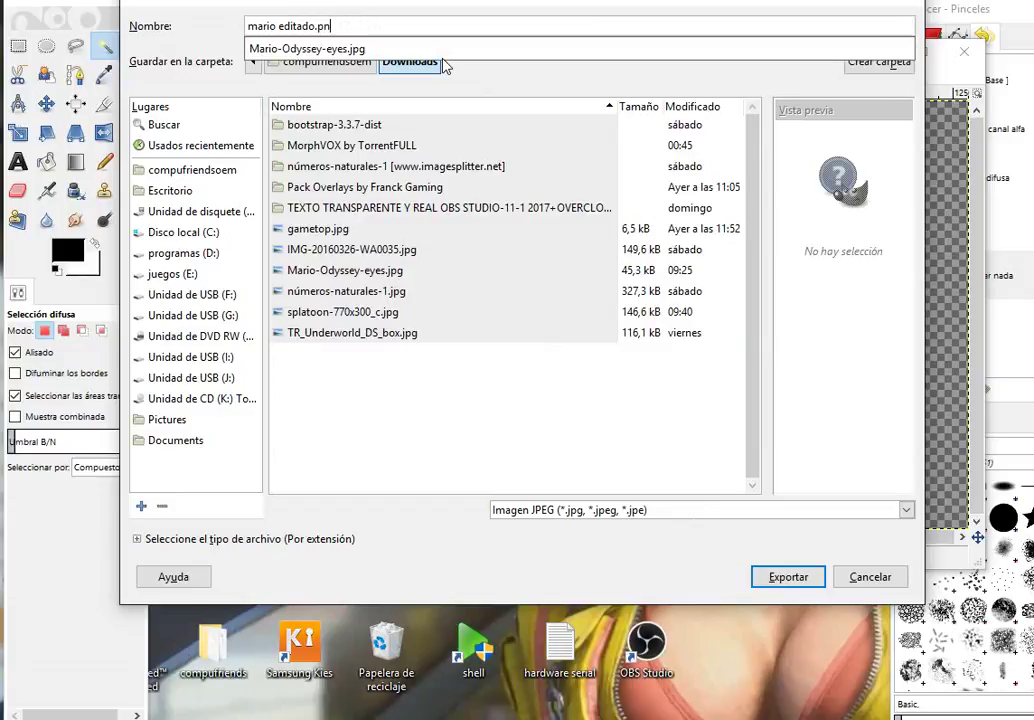
text(g)
click(907, 512)
click(907, 512)
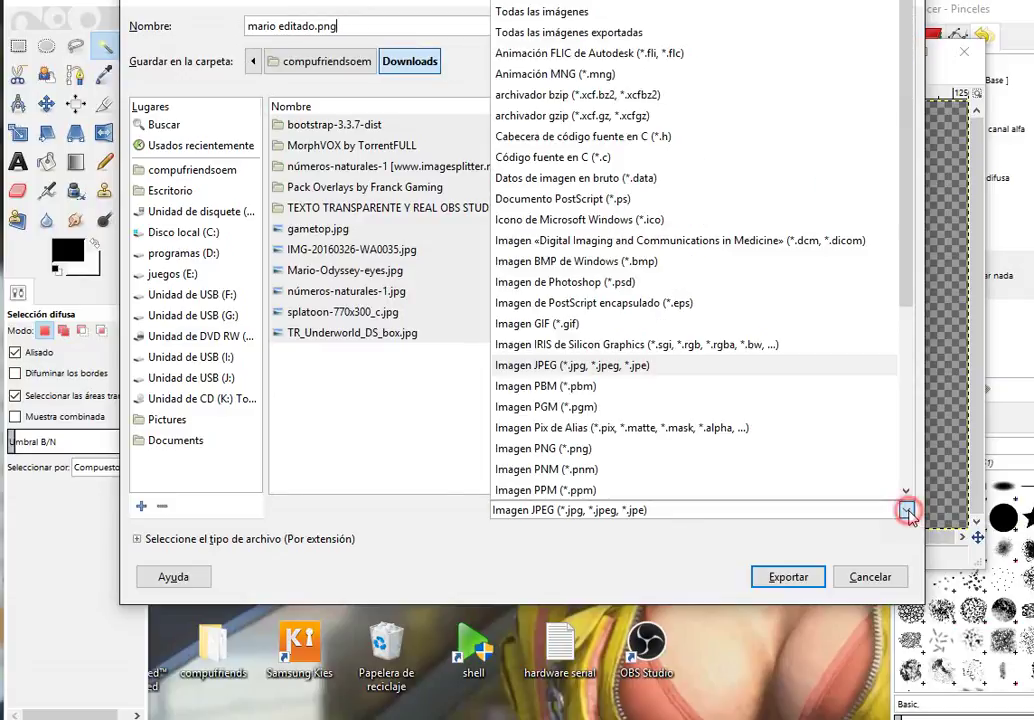
click(627, 450)
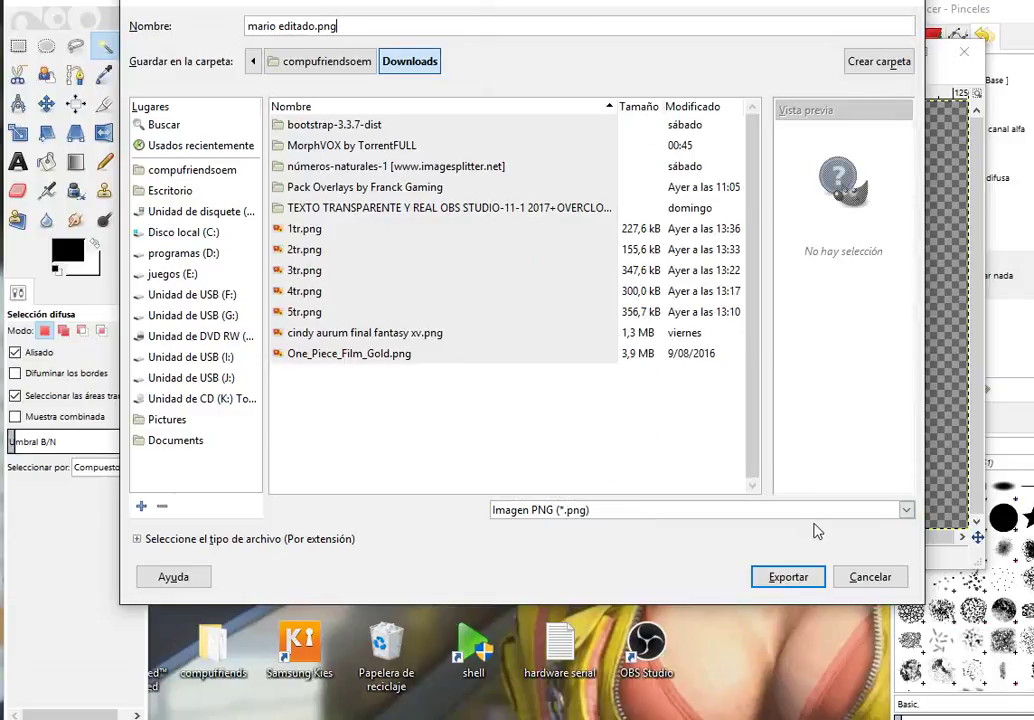
Confirm the export and accept the PNG options at compression level 9.
click(788, 577)
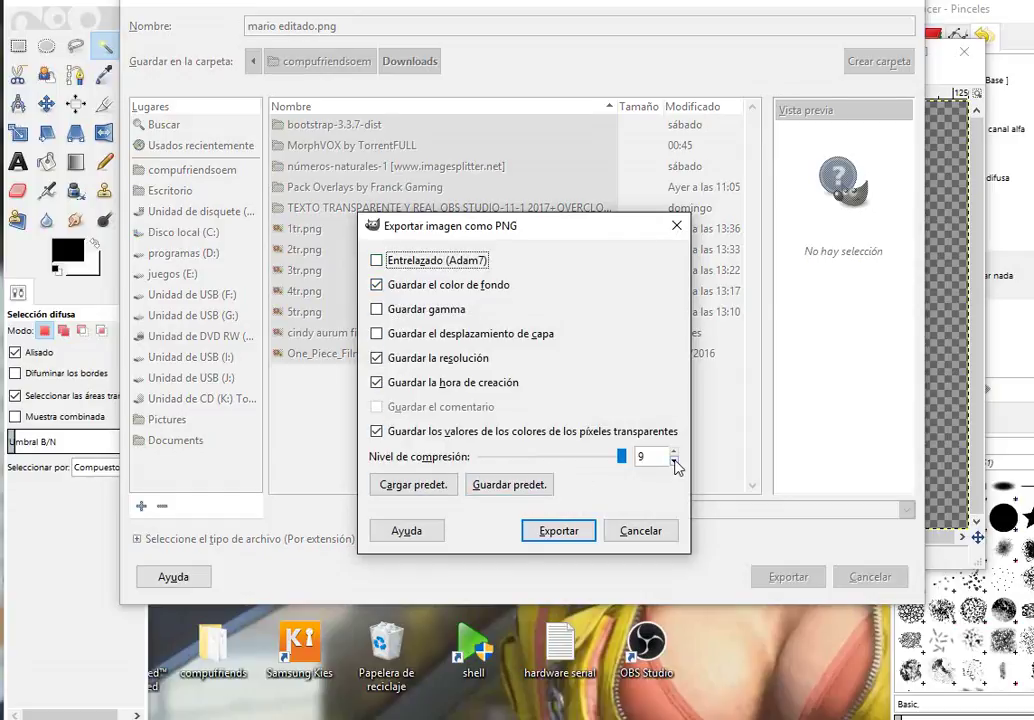
click(557, 531)
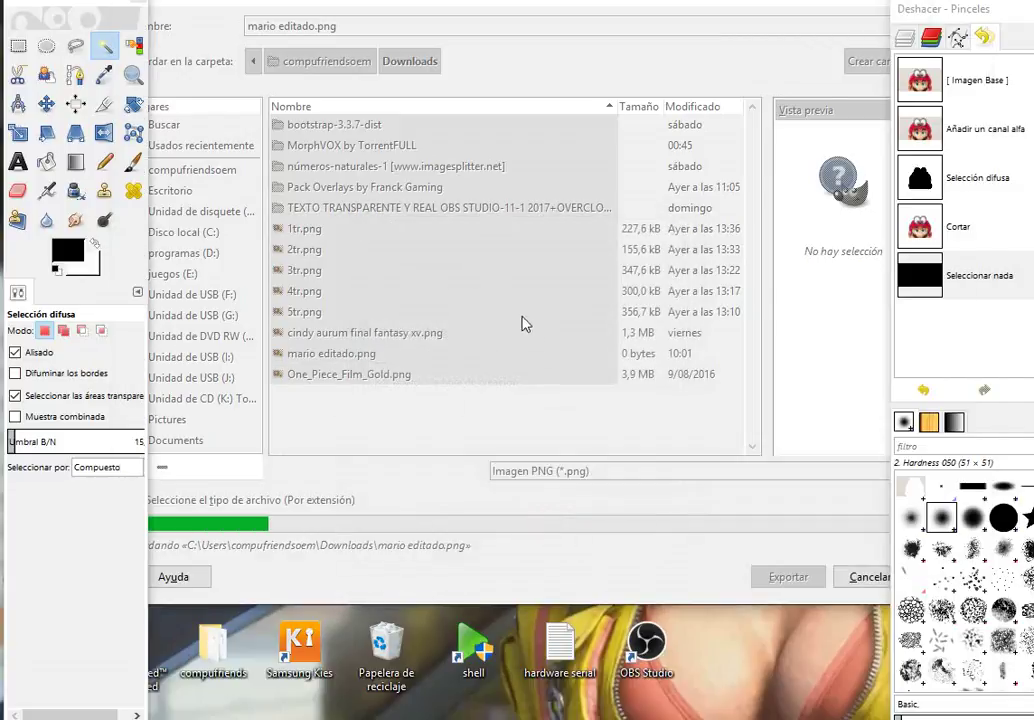